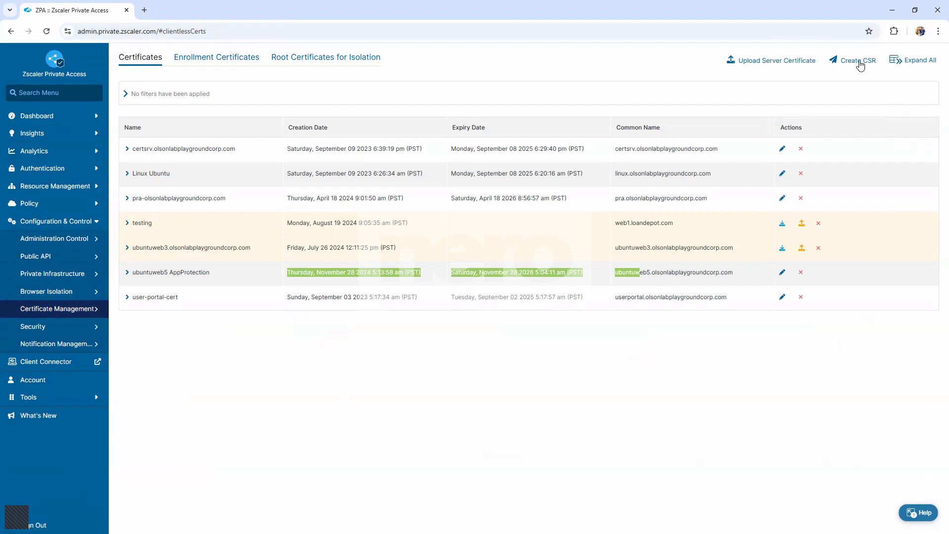
Review the application and port configuration of the Ubuntu Web 5 AppProtection-app-segment application segment, and close it without saving.
{"action": "left_click", "coordinate": [352, 405]}
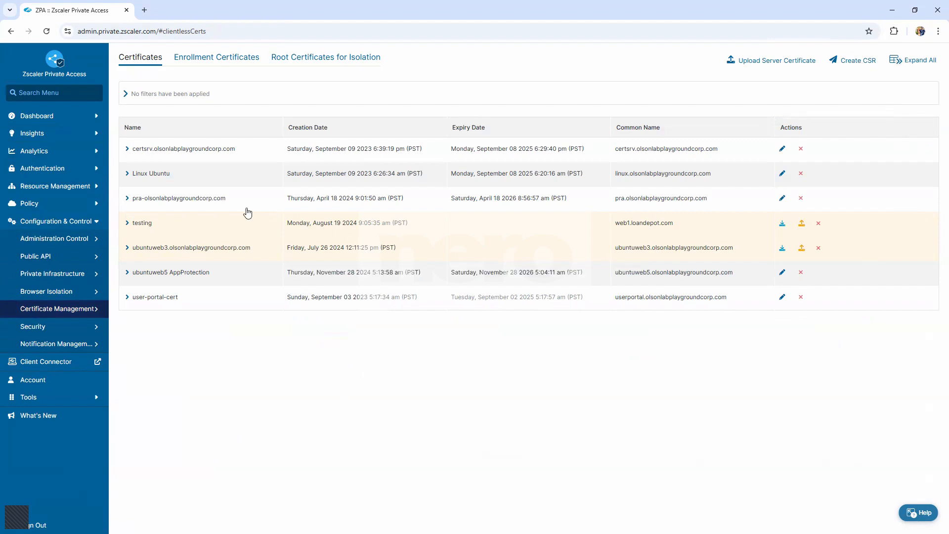
{"action": "left_click", "coordinate": [93, 193]}
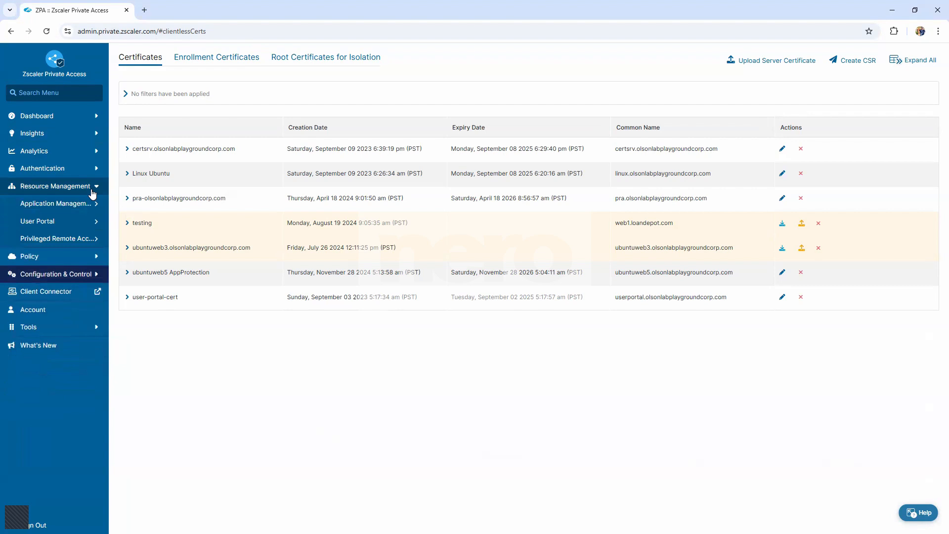
{"action": "mouse_move", "coordinate": [93, 205]}
{"action": "left_click", "coordinate": [145, 205]}
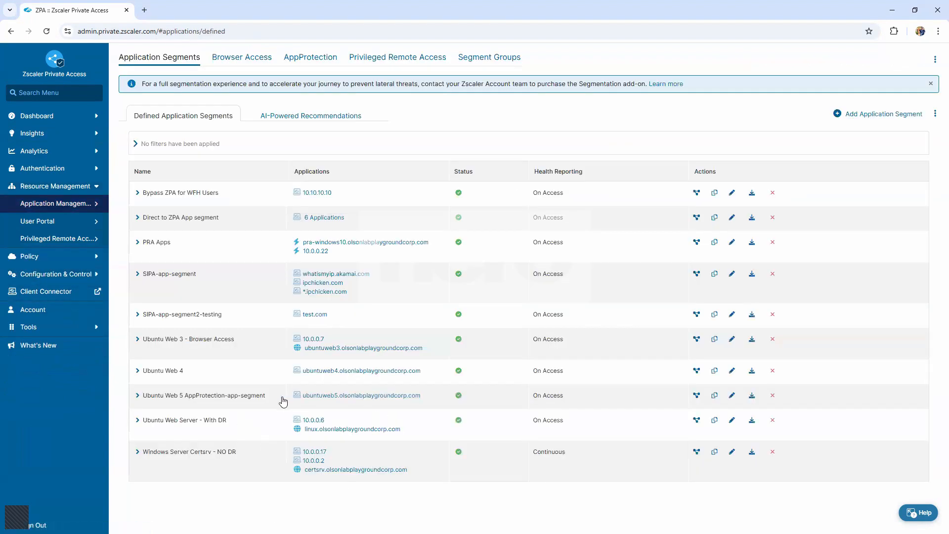
{"action": "left_click_drag", "start_coordinate": [303, 395], "coordinate": [663, 406]}
{"action": "left_click", "coordinate": [732, 394]}
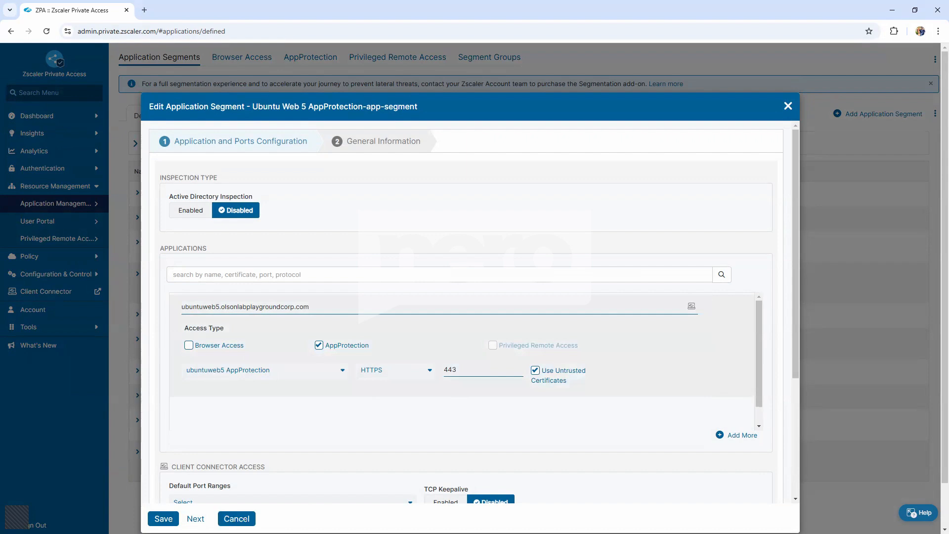
{"action": "left_click", "coordinate": [236, 519]}
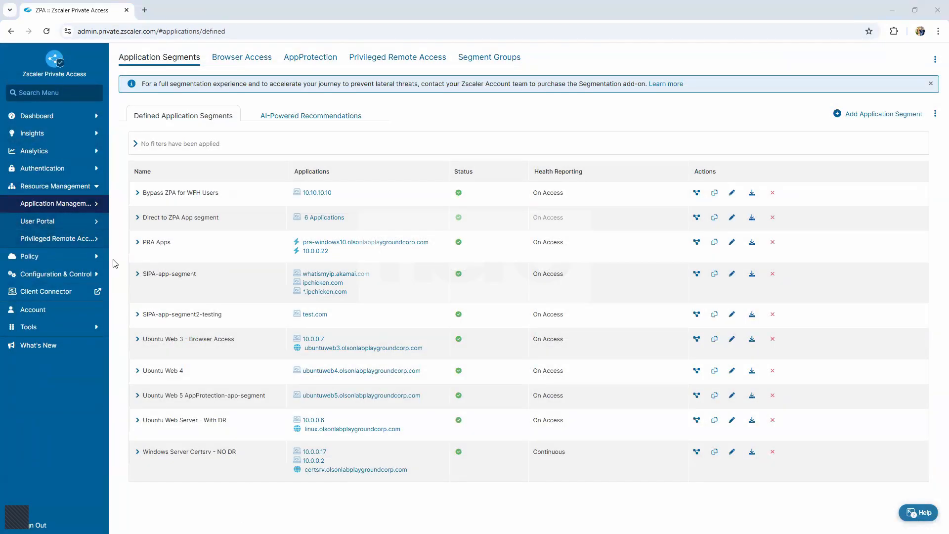
Examine the description and control action of ThreatLabZ control 6000710 in the AppProtection controls.
{"action": "left_click", "coordinate": [87, 276]}
{"action": "mouse_move", "coordinate": [83, 330]}
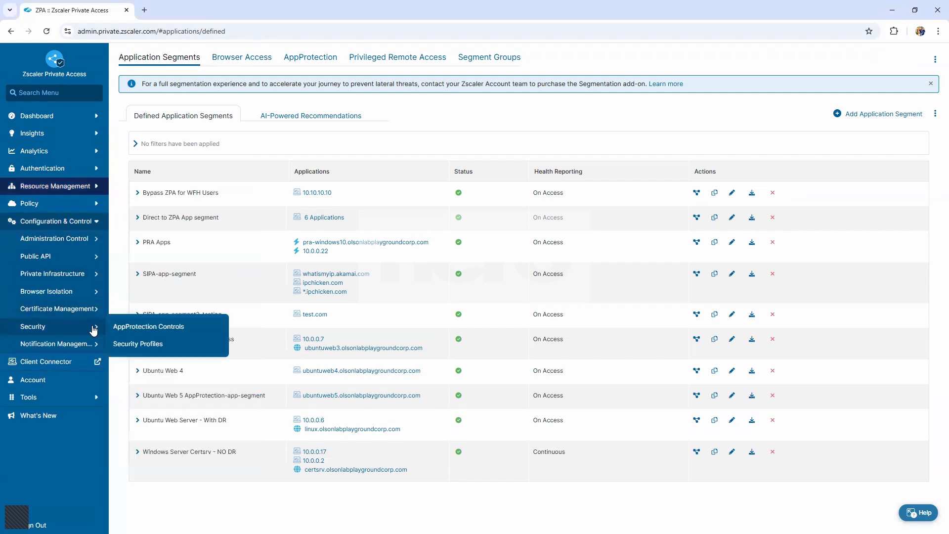
{"action": "left_click", "coordinate": [137, 330]}
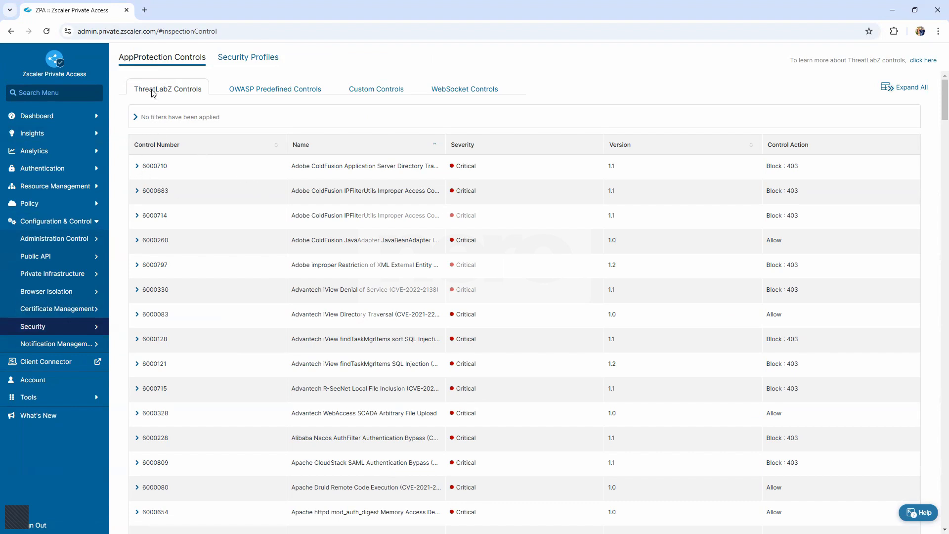
{"action": "left_click", "coordinate": [138, 167]}
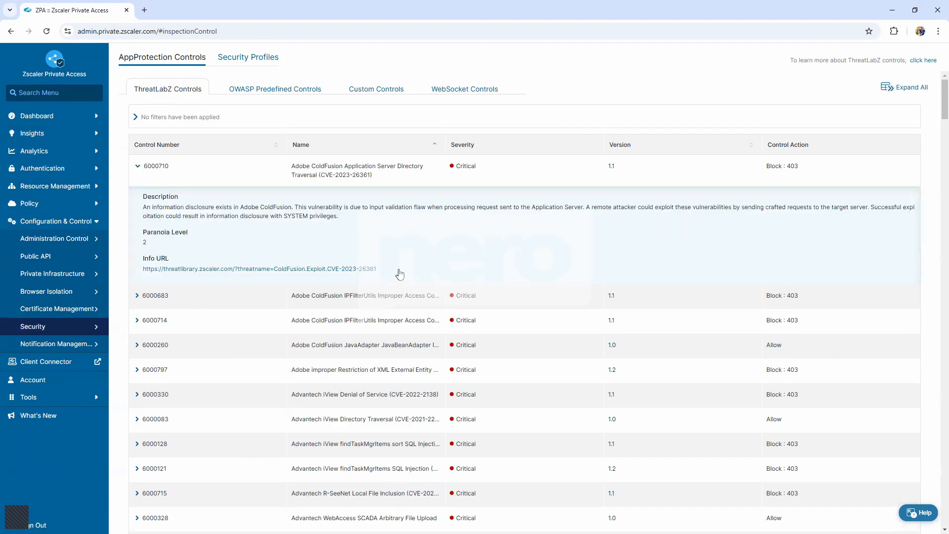
{"action": "left_click_drag", "start_coordinate": [376, 268], "coordinate": [322, 271]}
{"action": "left_click_drag", "start_coordinate": [339, 216], "coordinate": [145, 212]}
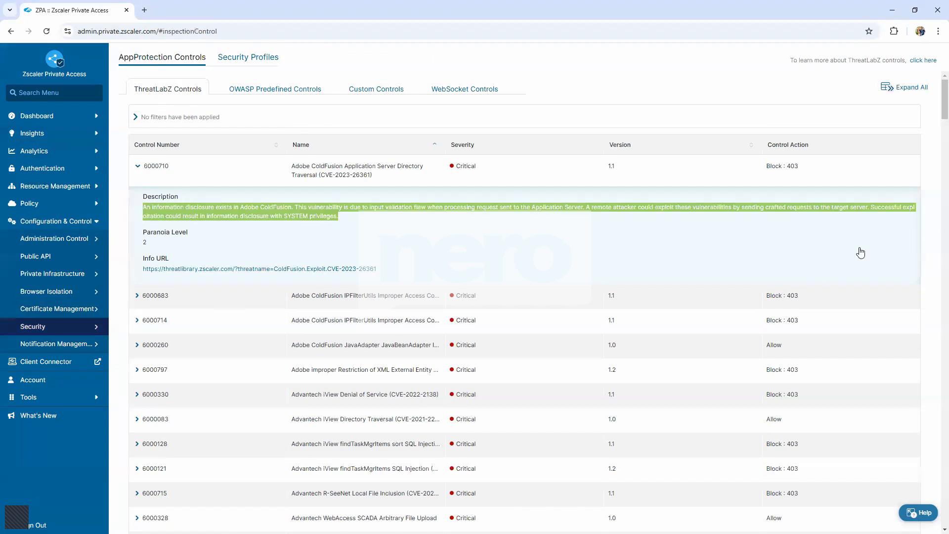
{"action": "left_click_drag", "start_coordinate": [808, 169], "coordinate": [768, 166]}
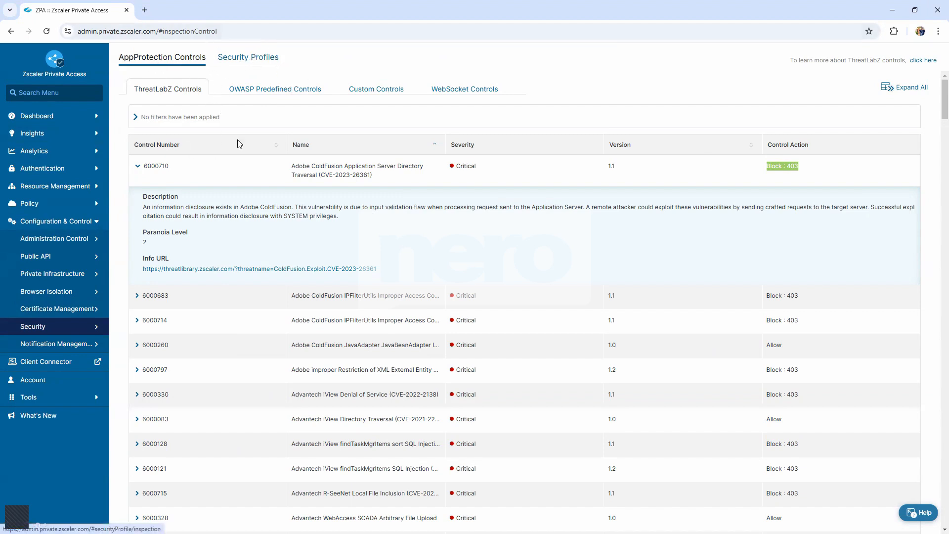
View the OWASP predefined, WebSocket and custom lists of AppProtection controls.
{"action": "left_click", "coordinate": [245, 94]}
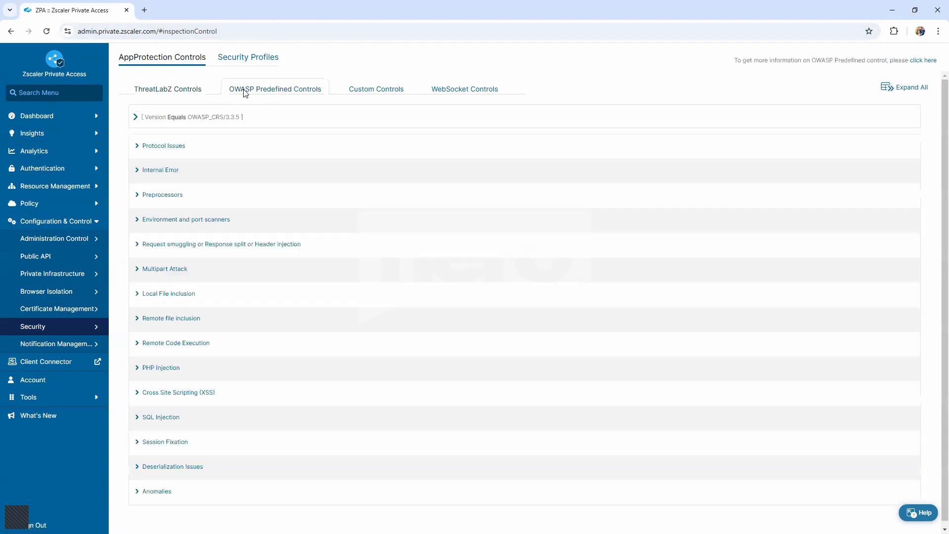
{"action": "left_click", "coordinate": [464, 91]}
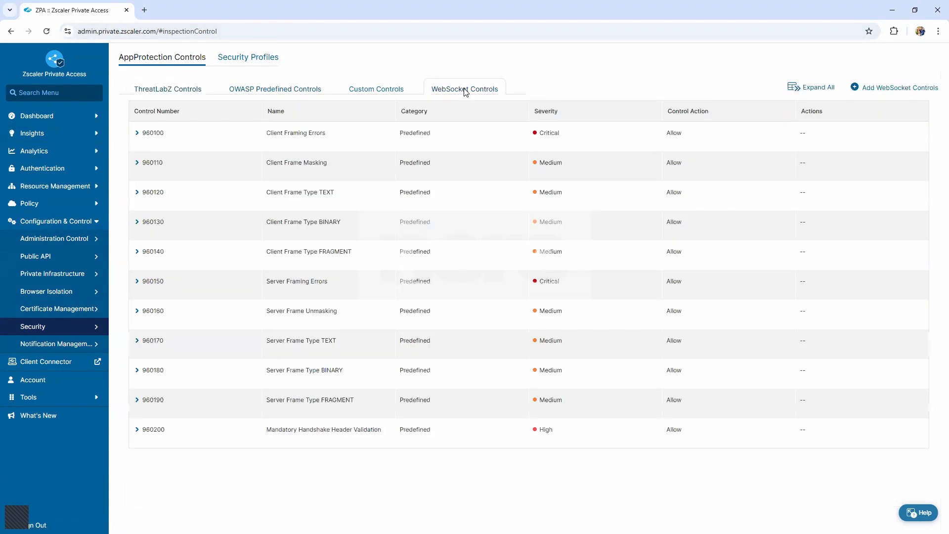
{"action": "left_click", "coordinate": [360, 95]}
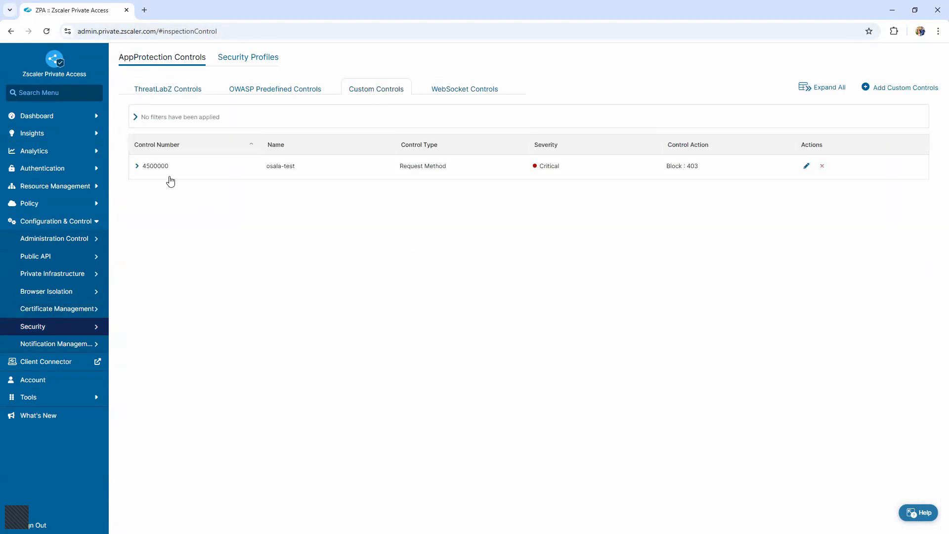
Review the osala-test custom control's type, definition, severity and action settings, and cancel without saving.
{"action": "left_click", "coordinate": [806, 166]}
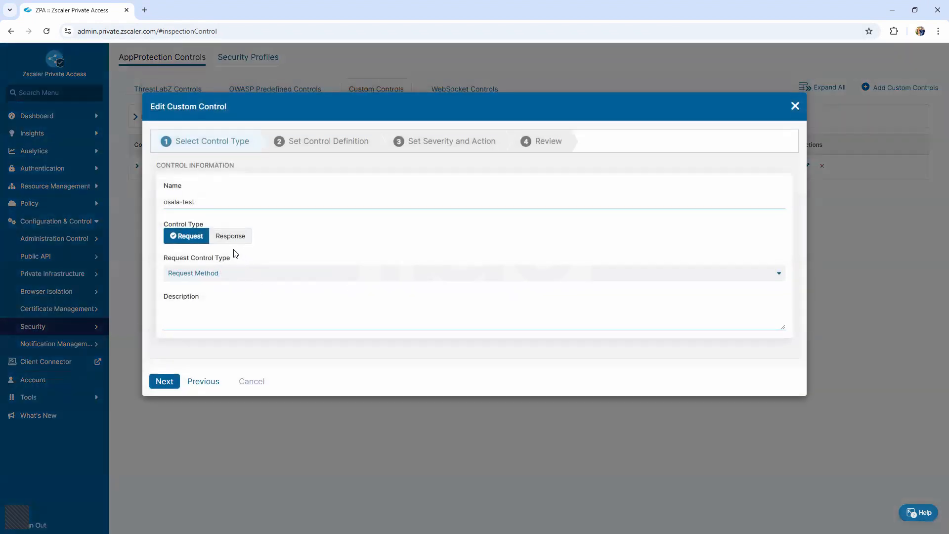
{"action": "left_click", "coordinate": [163, 382]}
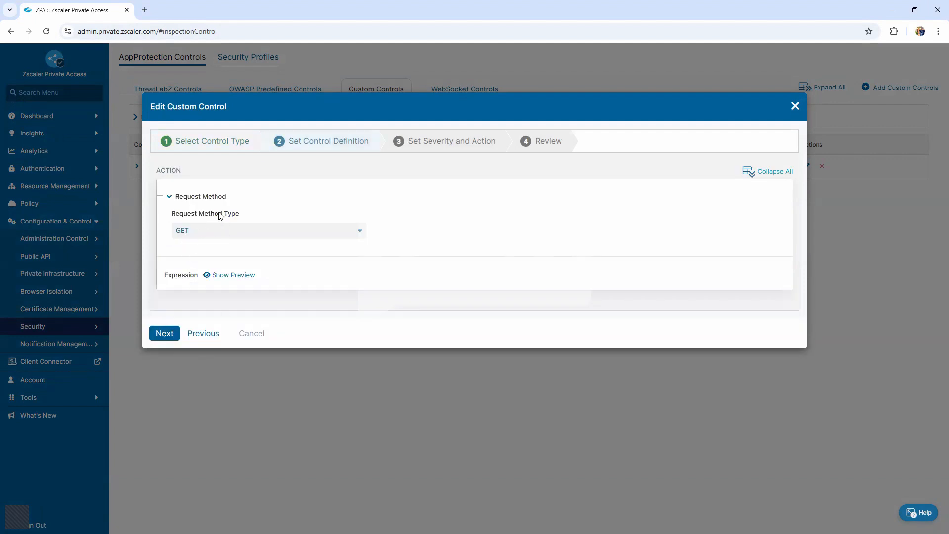
{"action": "left_click", "coordinate": [164, 333]}
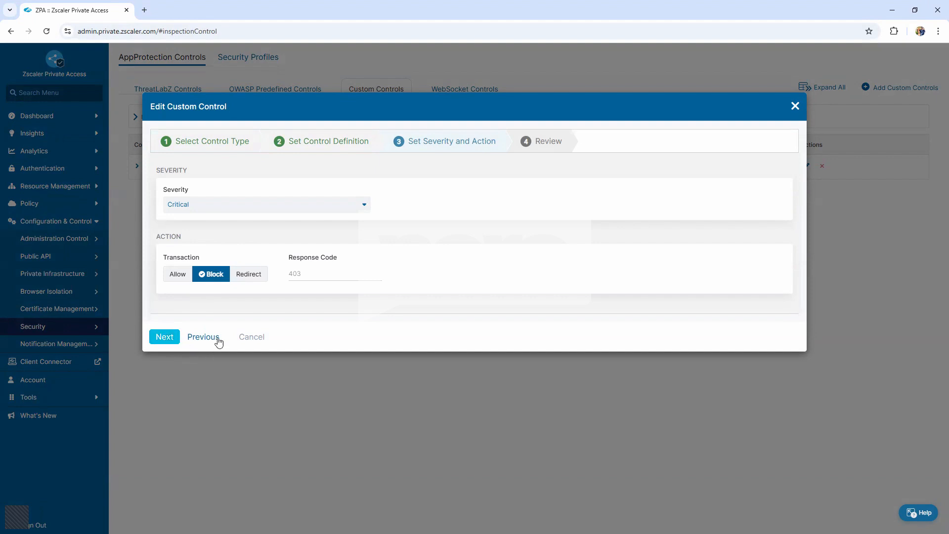
{"action": "left_click", "coordinate": [259, 338]}
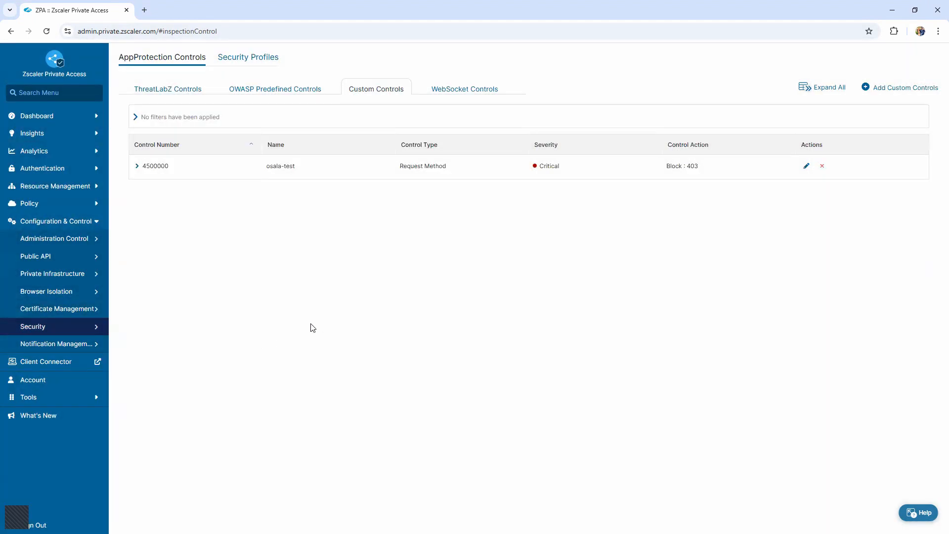
Open the osala-test-appprotection-profile security profile for editing and view its selected OWASP predefined and custom controls.
{"action": "left_click", "coordinate": [251, 62]}
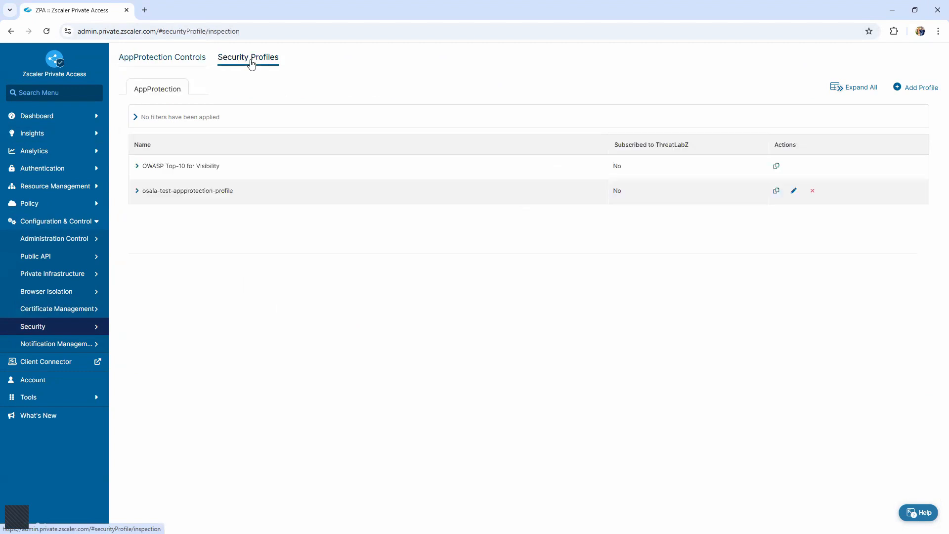
{"action": "left_click", "coordinate": [793, 191]}
{"action": "left_click_drag", "start_coordinate": [275, 214], "coordinate": [166, 331]}
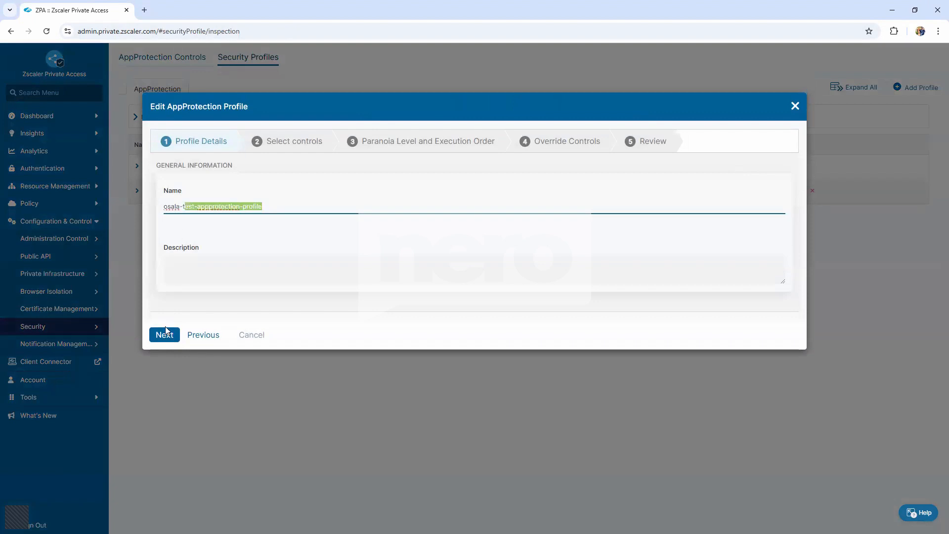
{"action": "left_click", "coordinate": [166, 333]}
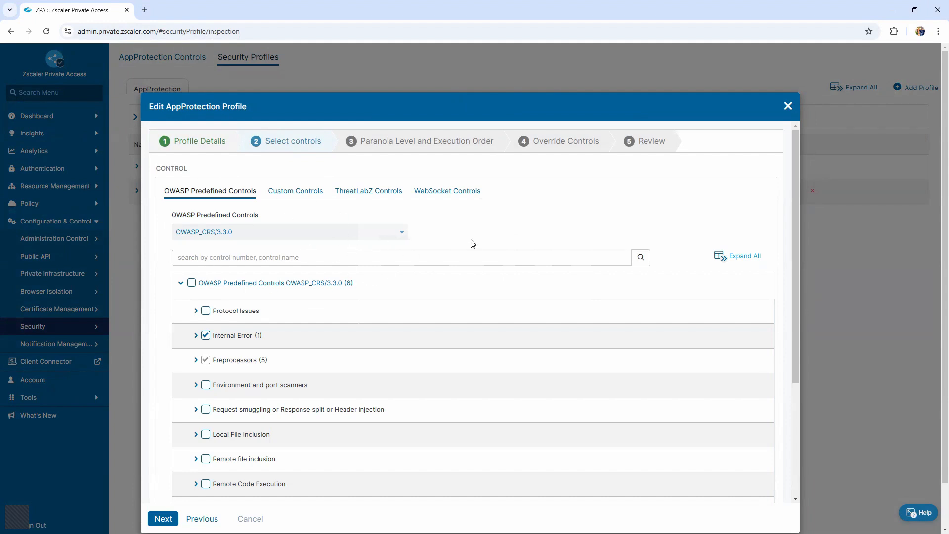
{"action": "left_click", "coordinate": [292, 197]}
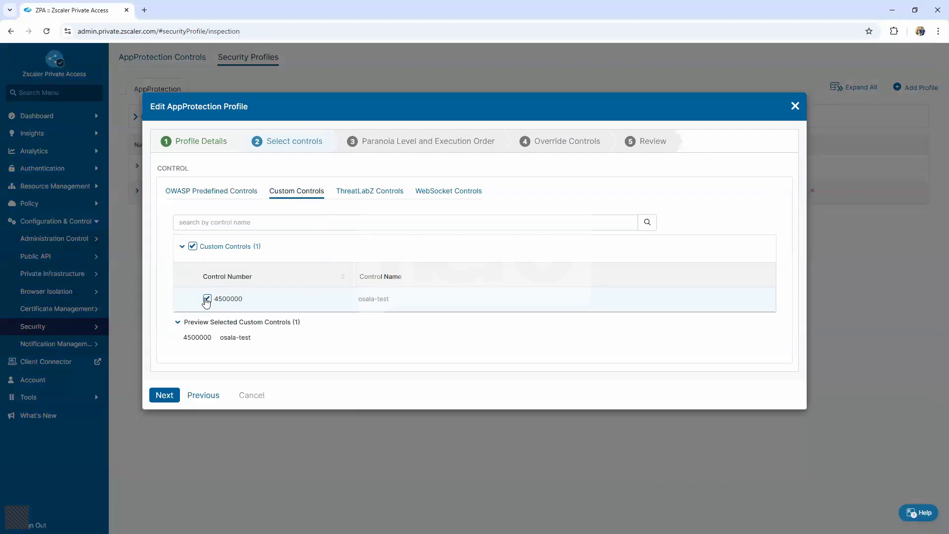
Review the profile's paranoia level, execution order, override controls and final summary, and cancel without saving.
{"action": "left_click", "coordinate": [164, 395]}
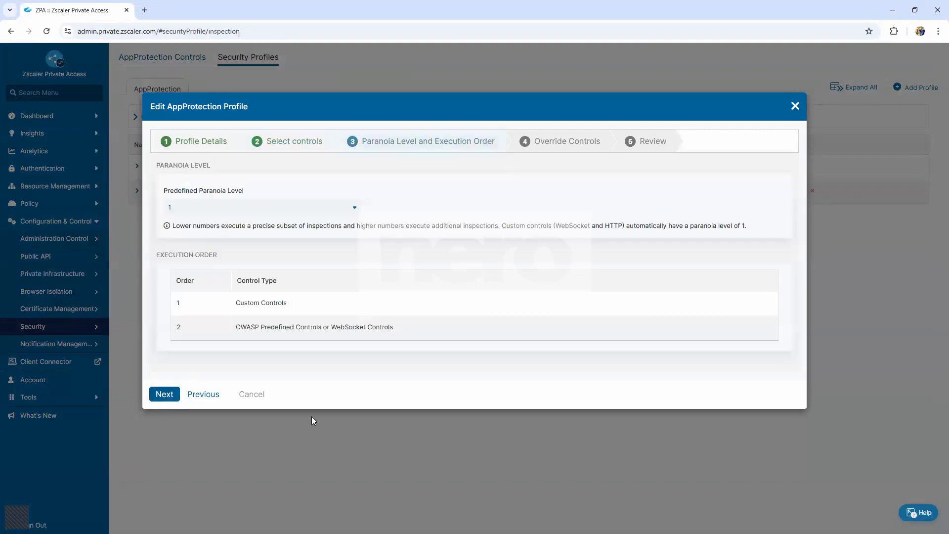
{"action": "triple_click", "coordinate": [157, 258]}
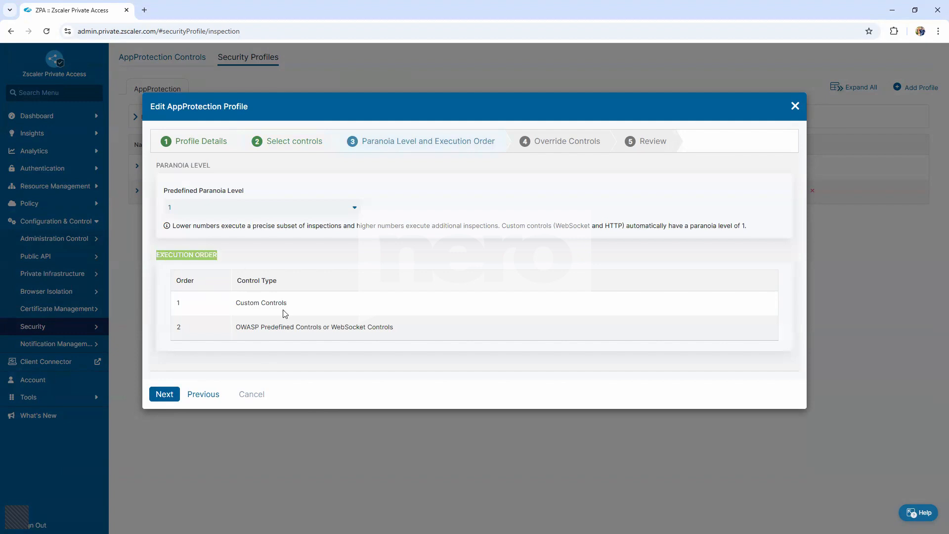
{"action": "left_click_drag", "start_coordinate": [241, 302], "coordinate": [310, 304]}
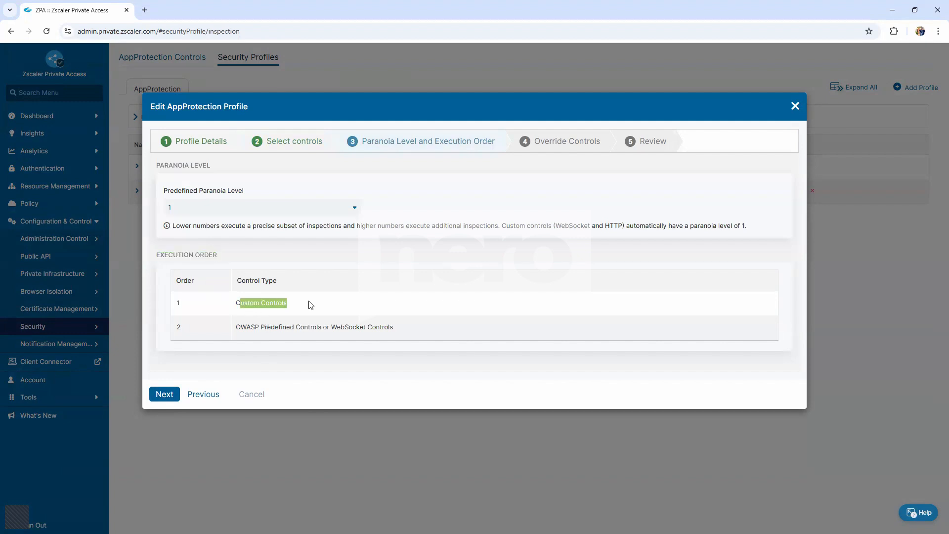
{"action": "left_click", "coordinate": [165, 390]}
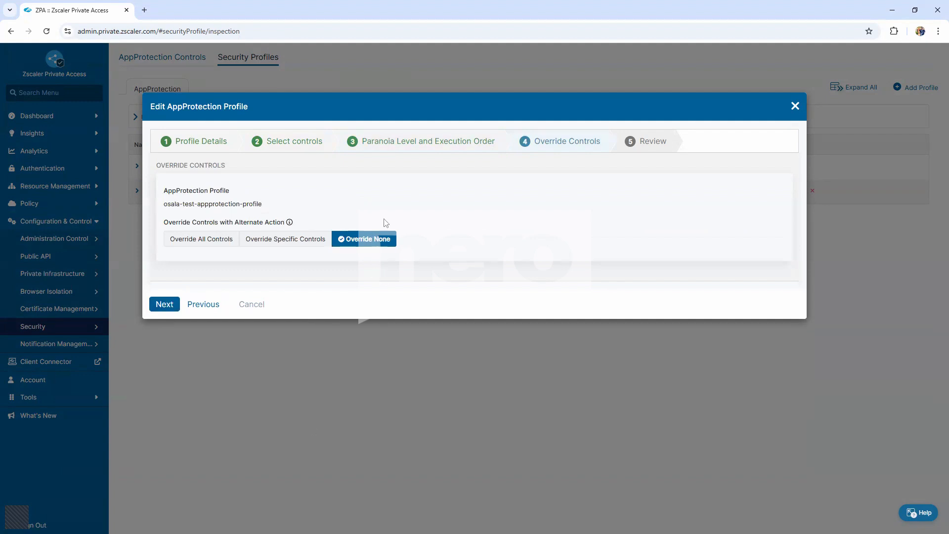
{"action": "left_click", "coordinate": [165, 305]}
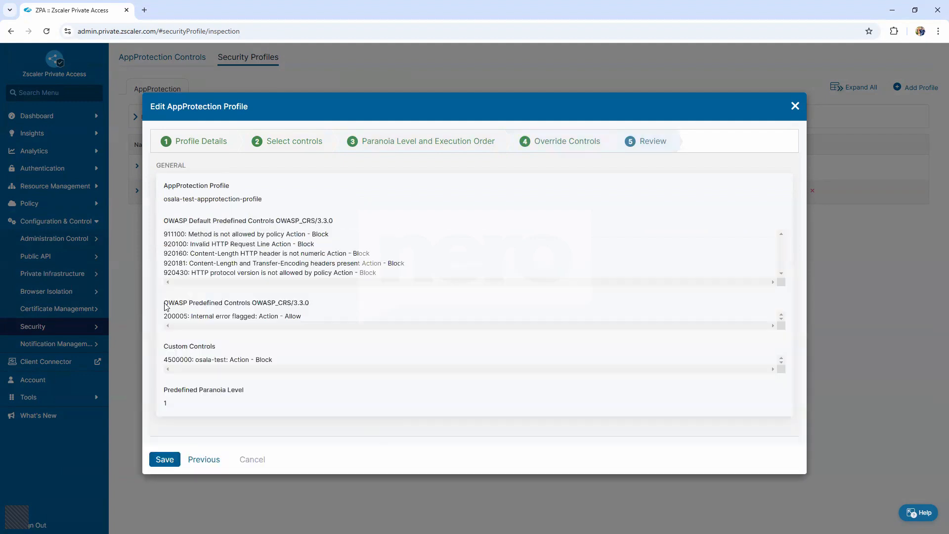
{"action": "left_click_drag", "start_coordinate": [177, 187], "coordinate": [222, 295]}
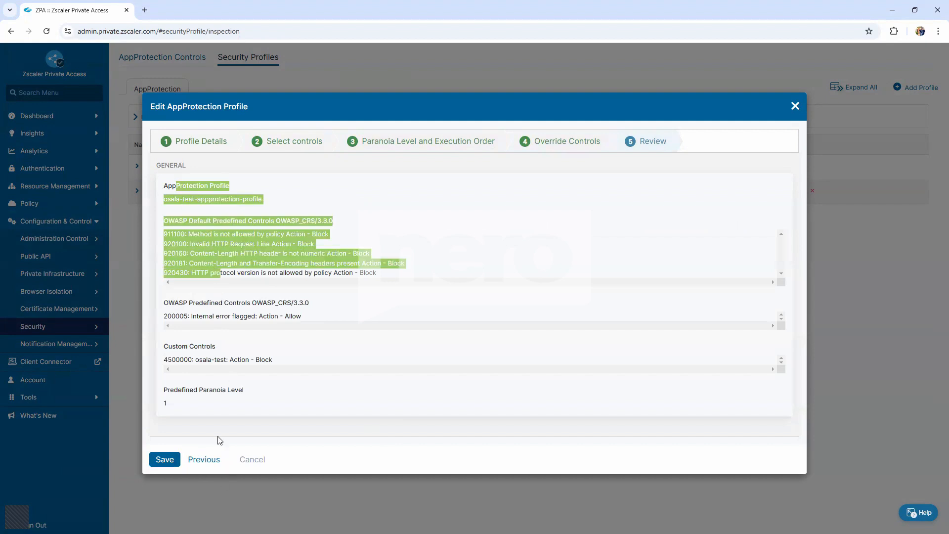
{"action": "left_click", "coordinate": [253, 460]}
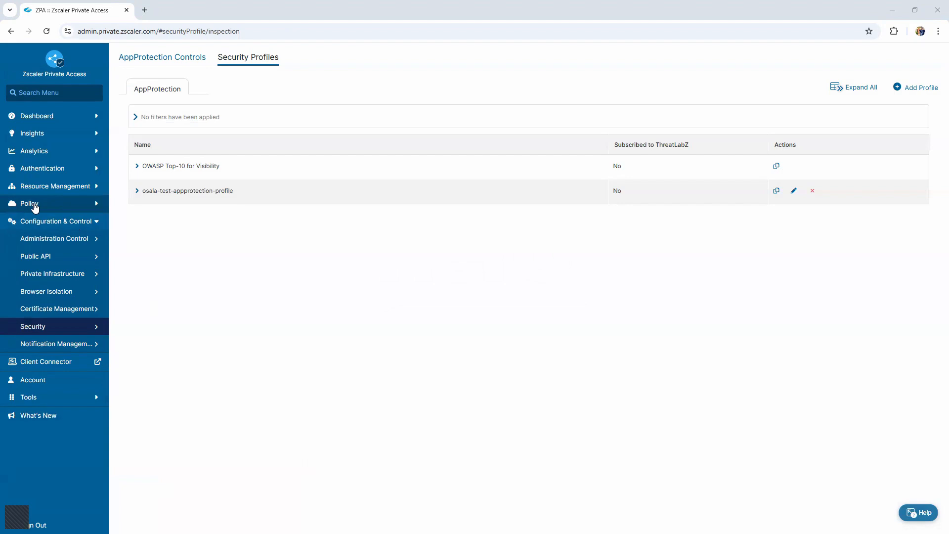
Review the rule action, AppProtection profile and criteria of the osala-test-appprotection-policy security policy rule, and cancel without saving.
{"action": "left_click", "coordinate": [34, 204]}
{"action": "mouse_move", "coordinate": [53, 297]}
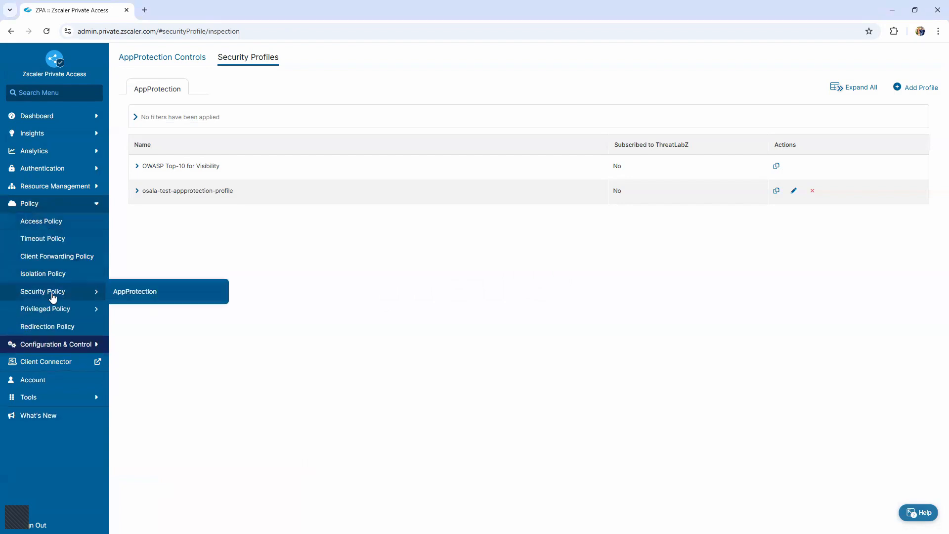
{"action": "left_click", "coordinate": [126, 293]}
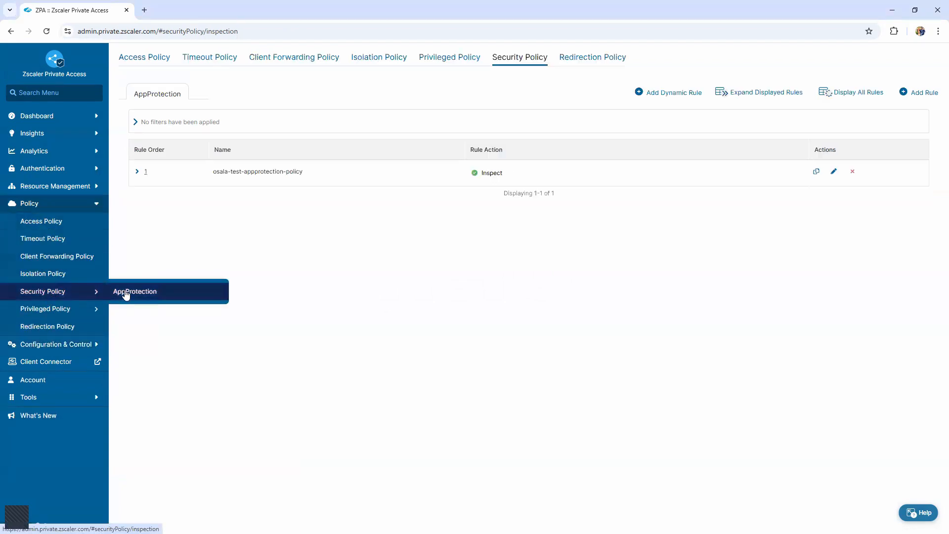
{"action": "left_click_drag", "start_coordinate": [219, 171], "coordinate": [331, 174]}
{"action": "left_click", "coordinate": [832, 173]}
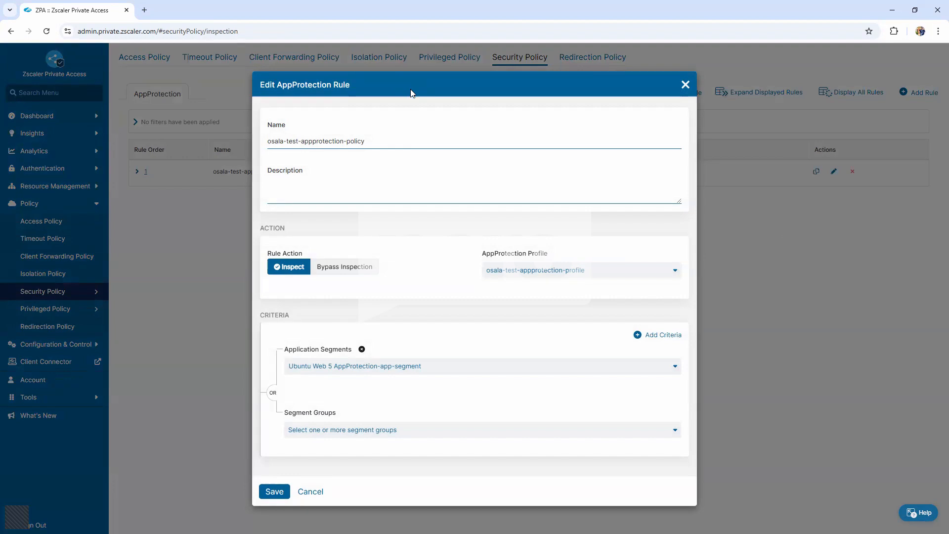
{"action": "mouse_move", "coordinate": [339, 349]}
{"action": "mouse_move", "coordinate": [300, 254]}
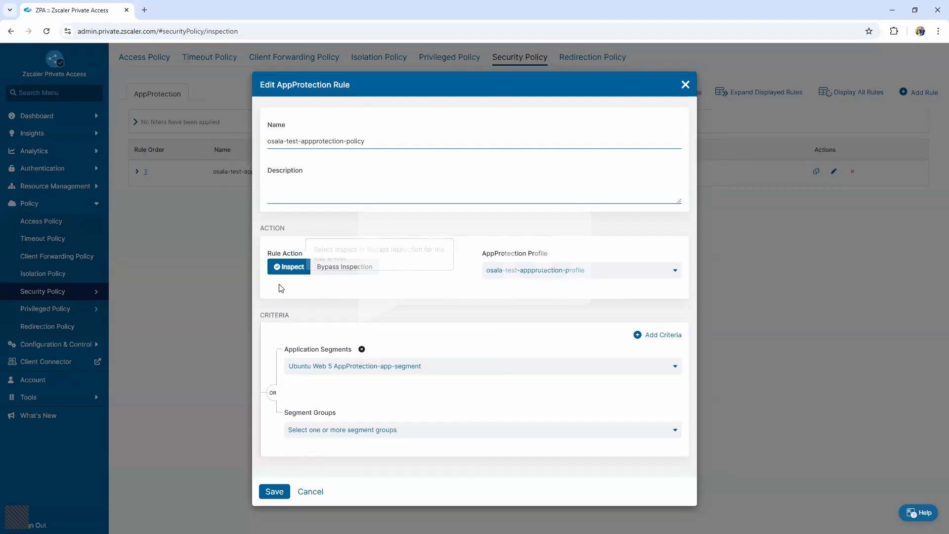
{"action": "mouse_move", "coordinate": [559, 254]}
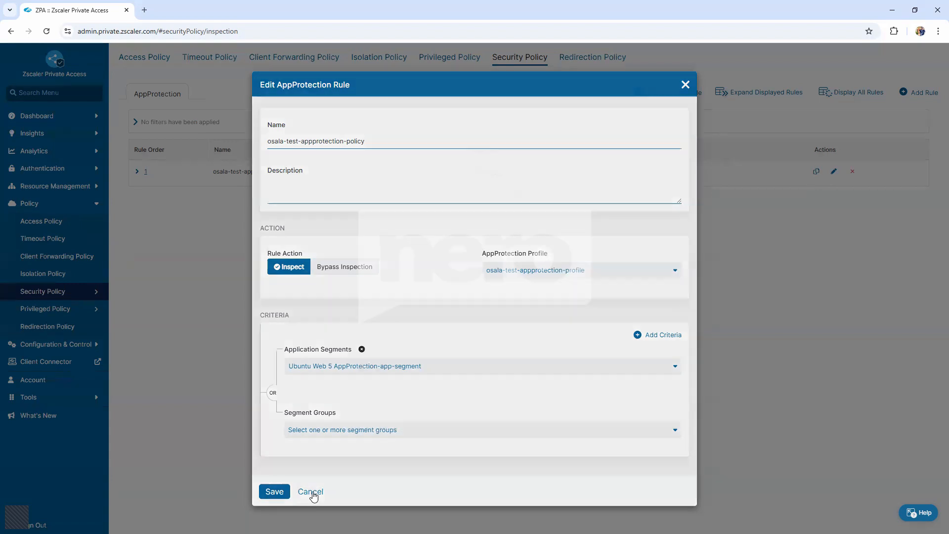
{"action": "left_click", "coordinate": [311, 491]}
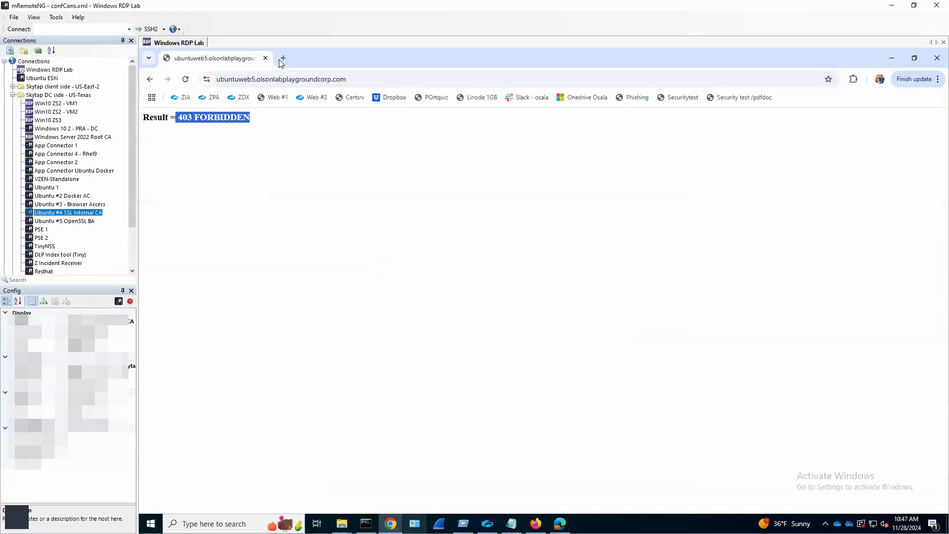
Load ubuntuweb5.olsonlabplaygroundcorp.com in a new tab of the Windows RDP Lab browser session and check the returned result.
{"action": "left_click", "coordinate": [282, 58]}
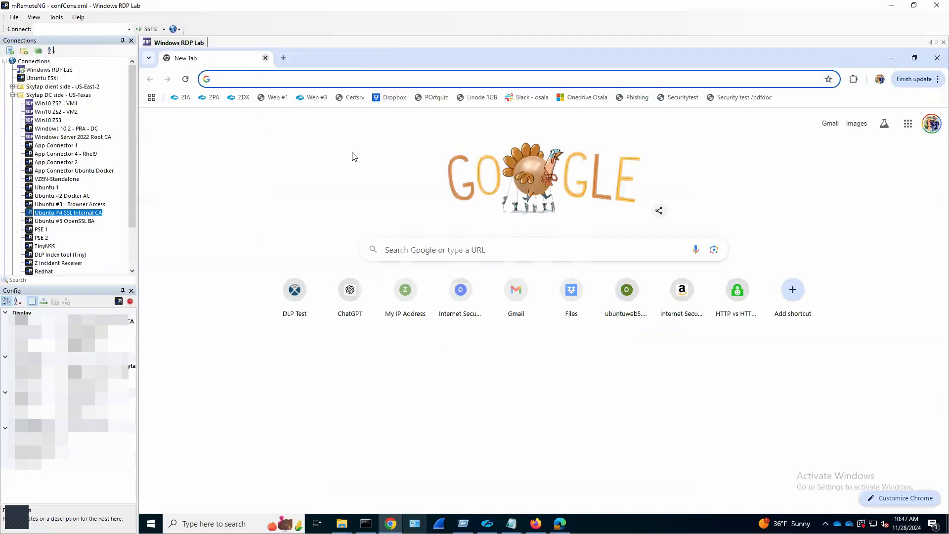
{"action": "left_click", "coordinate": [238, 80]}
{"action": "type", "text": "ub"}
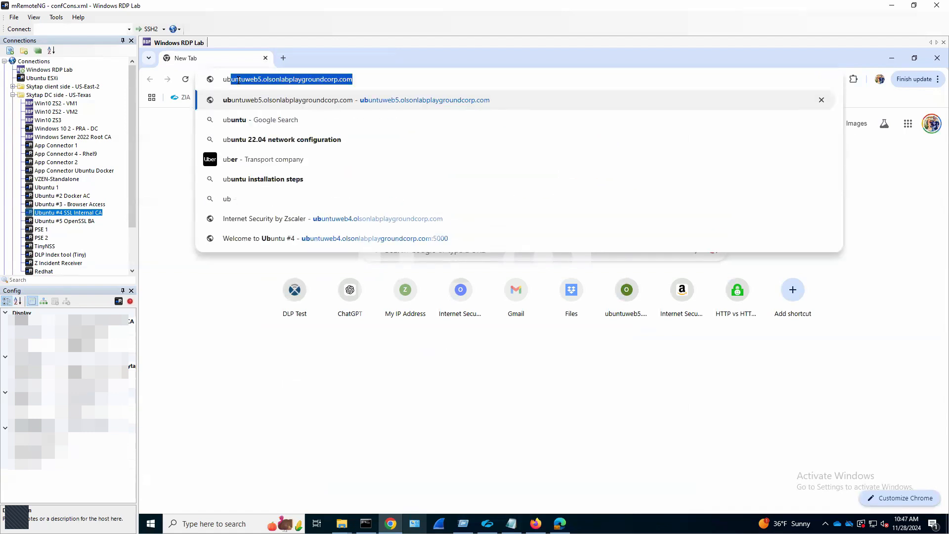
{"action": "key", "text": "Return"}
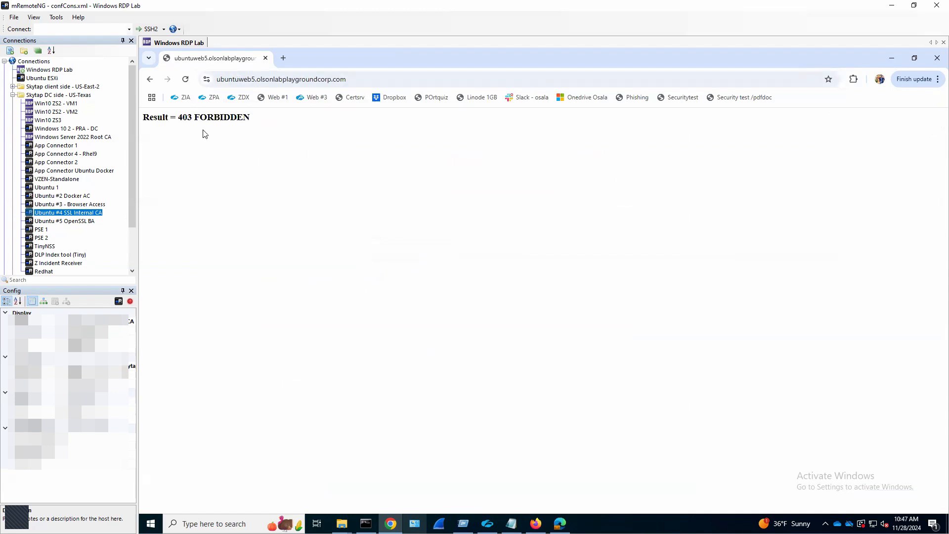
{"action": "left_click_drag", "start_coordinate": [179, 118], "coordinate": [257, 122]}
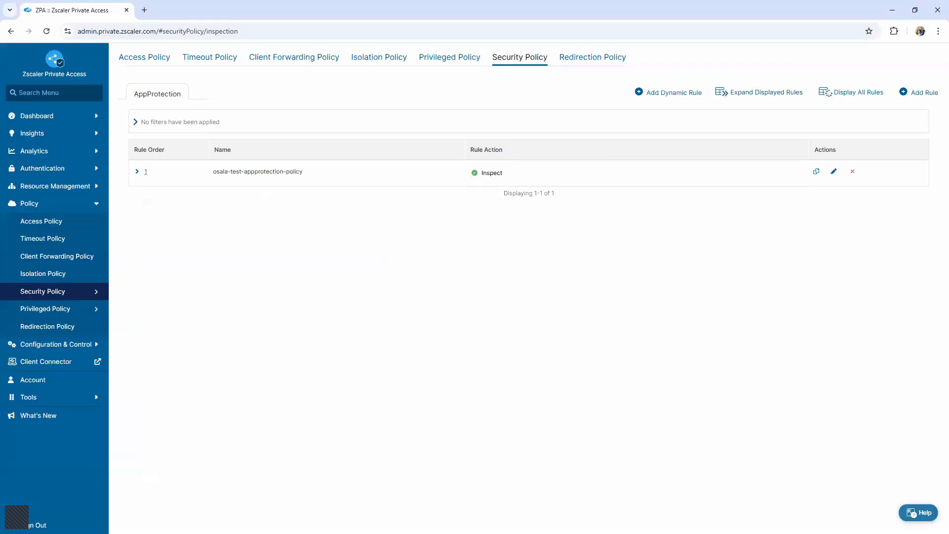
In the Zscaler Private Access portal, open the AppProtection security dashboard and examine the Violations by Control Category chart.
{"action": "left_click", "coordinate": [45, 120]}
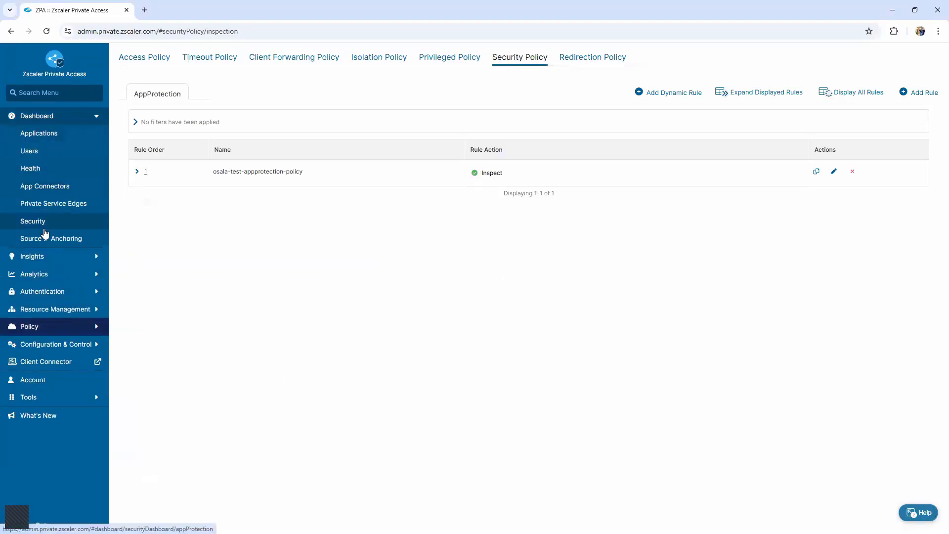
{"action": "left_click", "coordinate": [41, 223]}
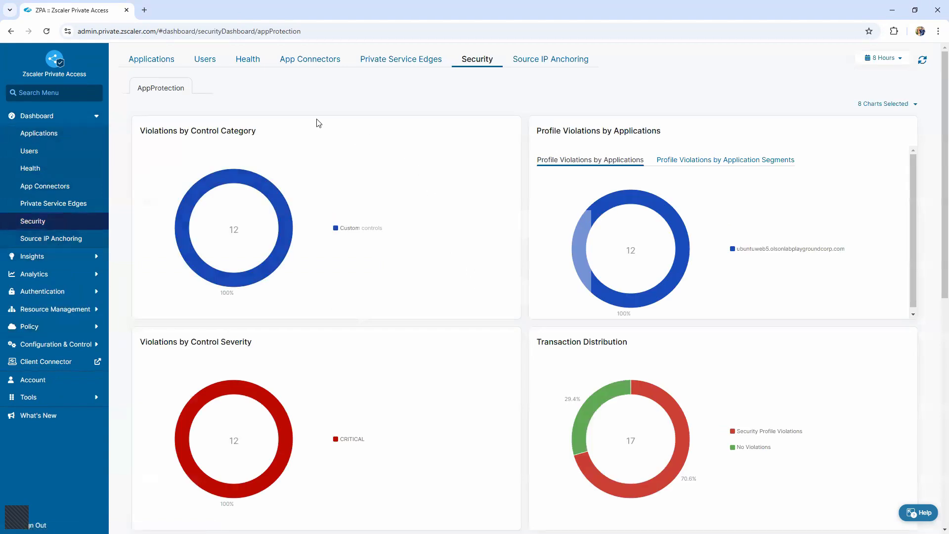
{"action": "scroll", "coordinate": [250, 117], "scroll_direction": "down", "scroll_amount": 1}
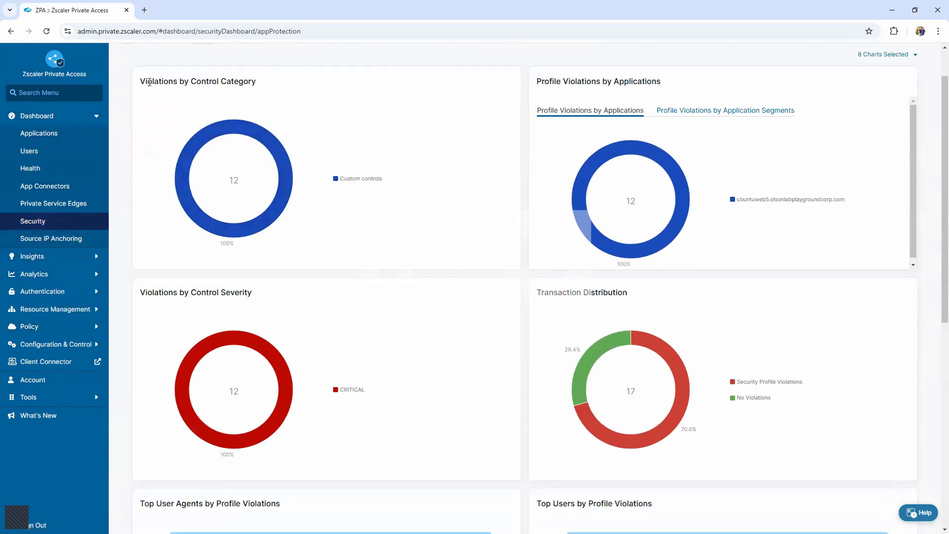
{"action": "left_click_drag", "start_coordinate": [146, 77], "coordinate": [296, 91]}
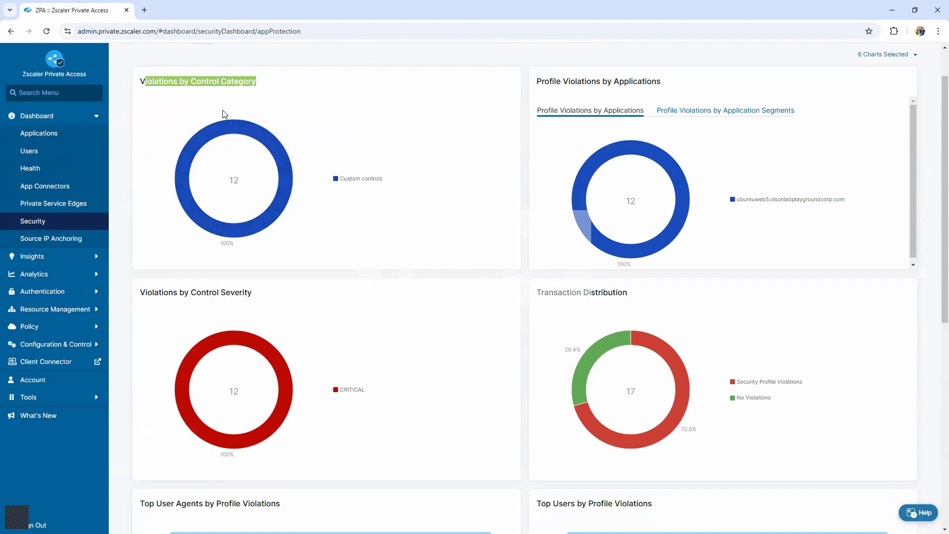
{"action": "mouse_move", "coordinate": [235, 124]}
Examine the Transaction Distribution chart and its legend, plus the top user agent, user, control and profile violation charts.
{"action": "left_click", "coordinate": [547, 300]}
{"action": "left_click_drag", "start_coordinate": [547, 300], "coordinate": [646, 299]}
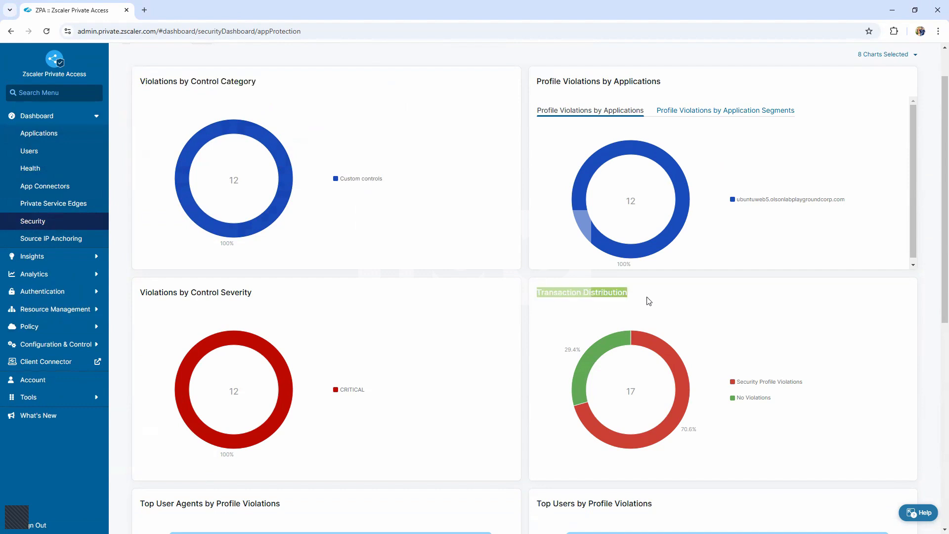
{"action": "scroll", "coordinate": [667, 321], "scroll_direction": "down", "scroll_amount": 1}
{"action": "left_click_drag", "start_coordinate": [777, 353], "coordinate": [743, 355]}
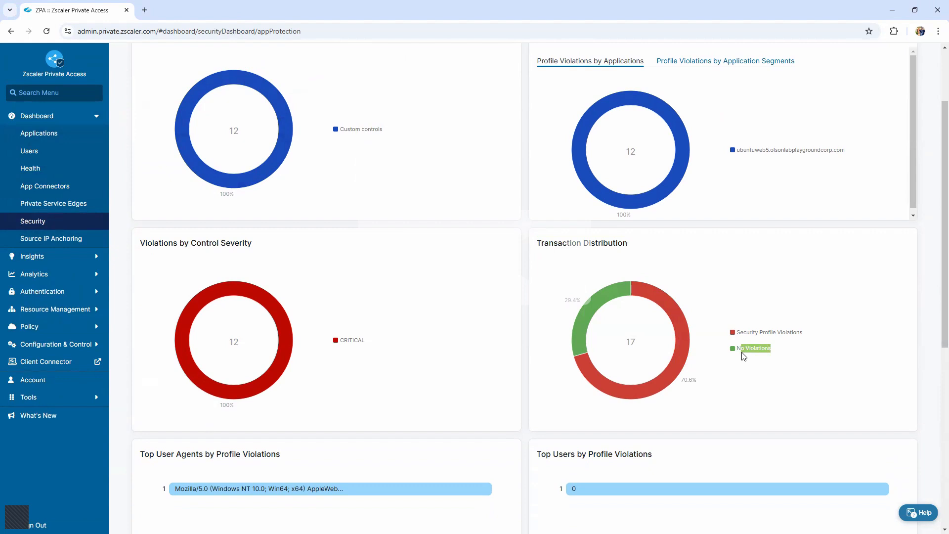
{"action": "left_click_drag", "start_coordinate": [744, 334], "coordinate": [811, 336]}
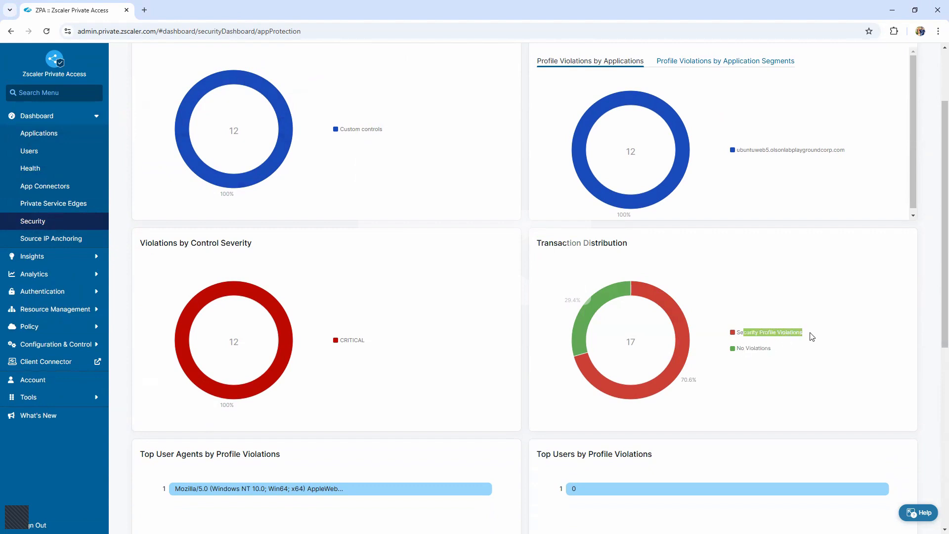
{"action": "scroll", "coordinate": [805, 332], "scroll_direction": "down", "scroll_amount": 7}
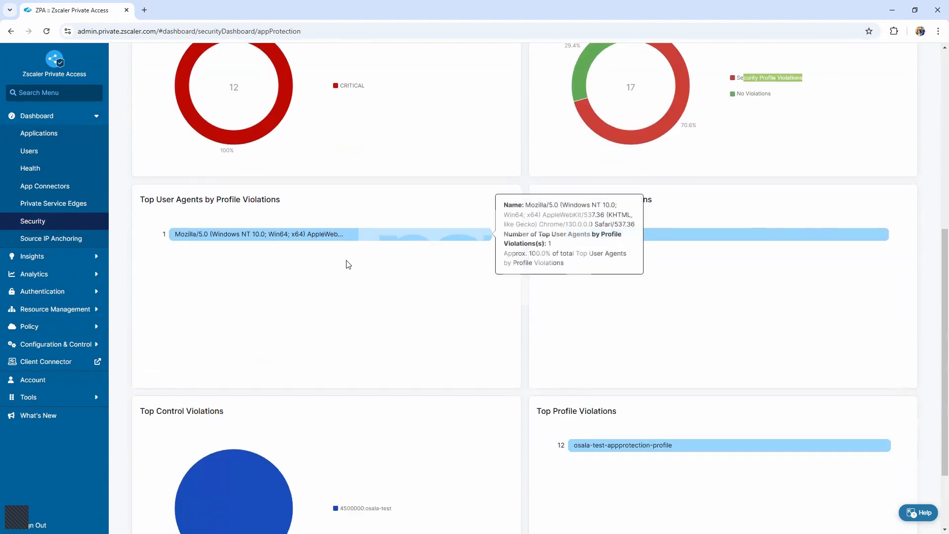
{"action": "scroll", "coordinate": [519, 309], "scroll_direction": "up", "scroll_amount": 9}
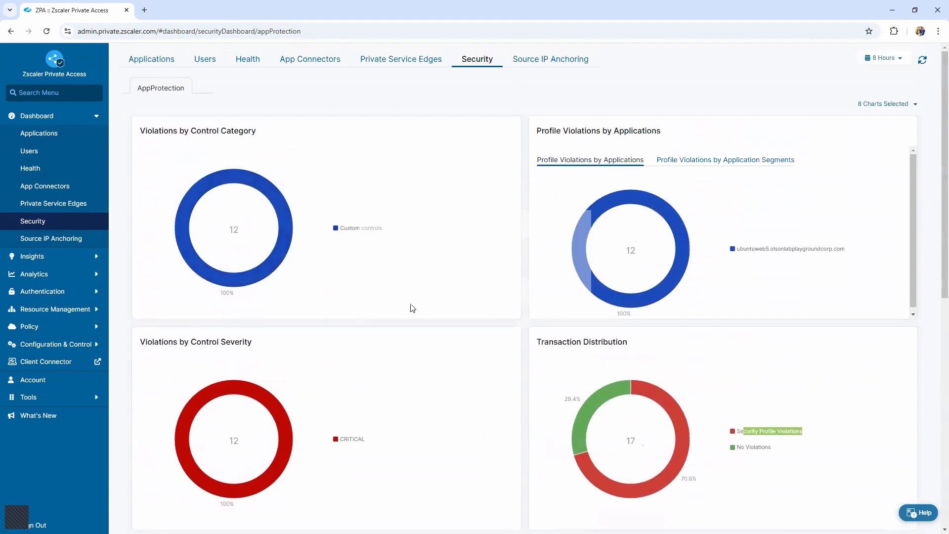
Open the diagnostics logs for the Custom controls violations from the Violations by Control Category chart.
{"action": "mouse_move", "coordinate": [226, 181]}
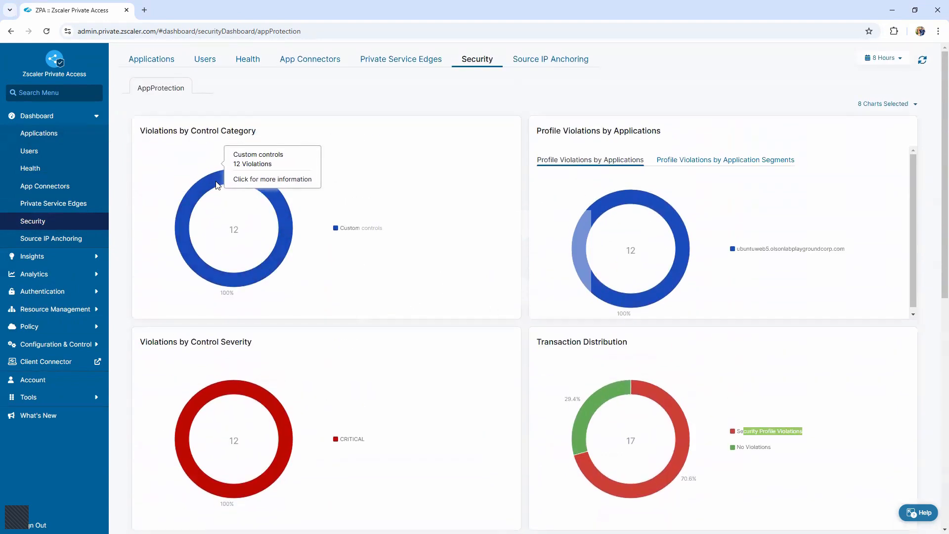
{"action": "left_click", "coordinate": [225, 183]}
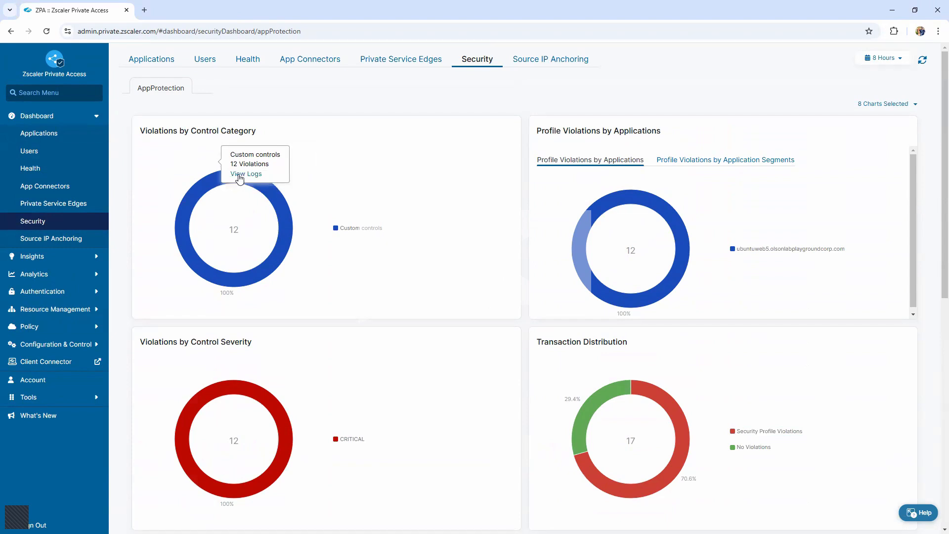
{"action": "left_click", "coordinate": [239, 176]}
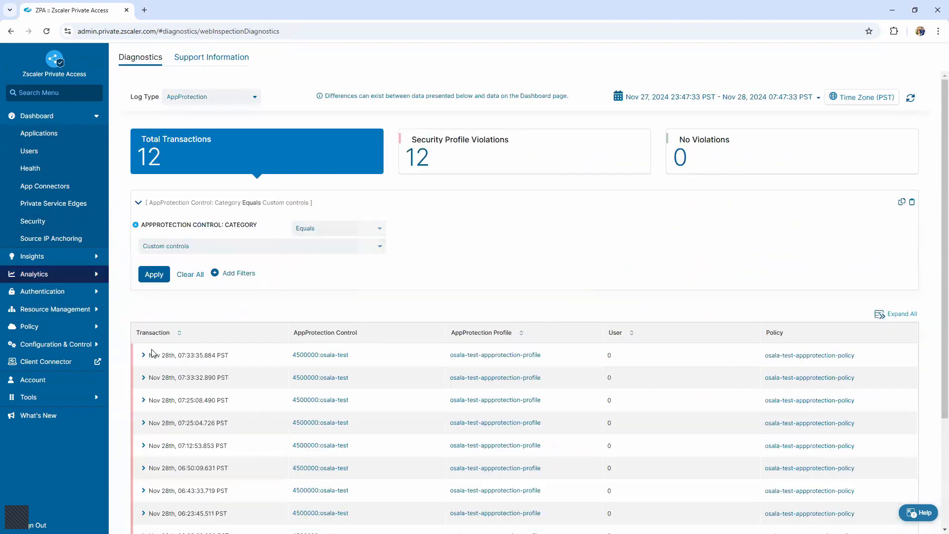
Expand the first logged transaction, from Nov 28th 07:33:35.884 PST, and examine its control, profile, user and policy details.
{"action": "left_click", "coordinate": [145, 356]}
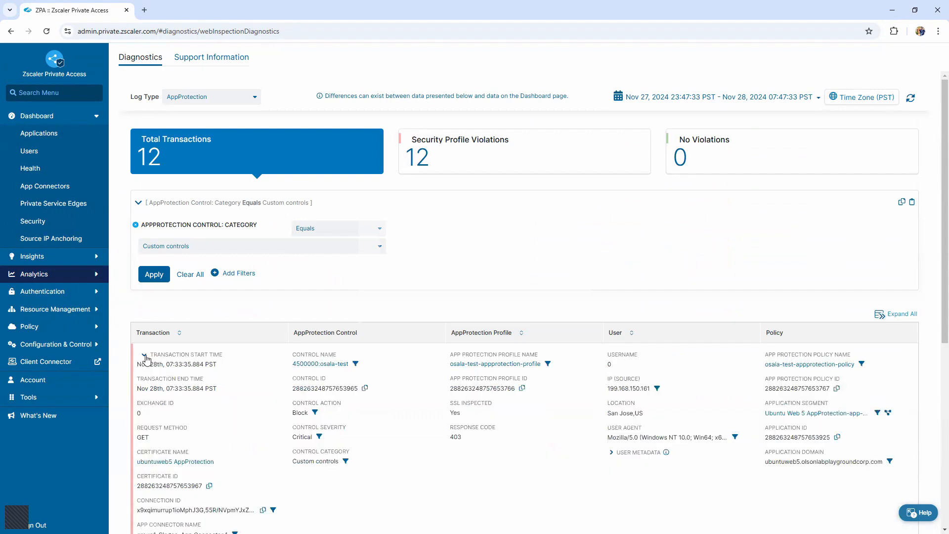
{"action": "scroll", "coordinate": [173, 340], "scroll_direction": "down", "scroll_amount": 2}
{"action": "scroll", "coordinate": [186, 319], "scroll_direction": "down", "scroll_amount": 1}
{"action": "left_click_drag", "start_coordinate": [157, 230], "coordinate": [808, 386]}
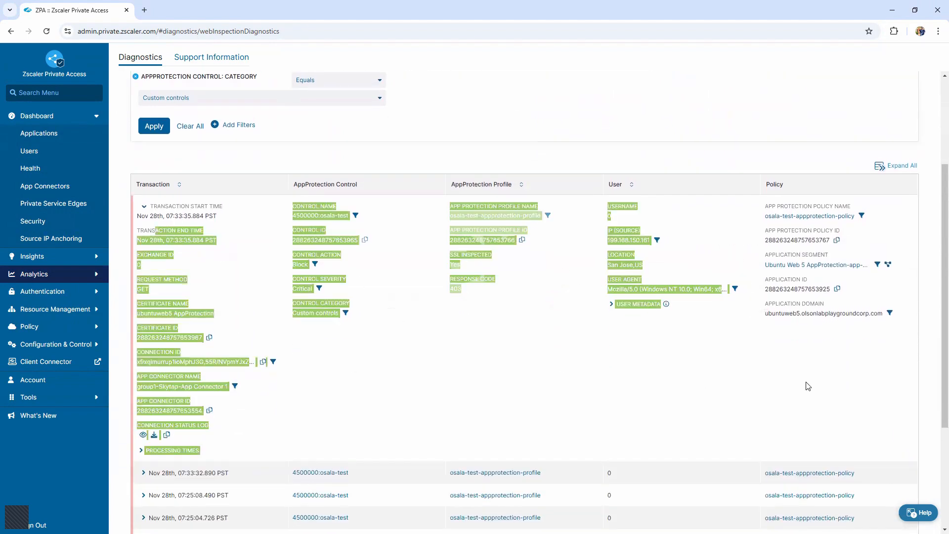